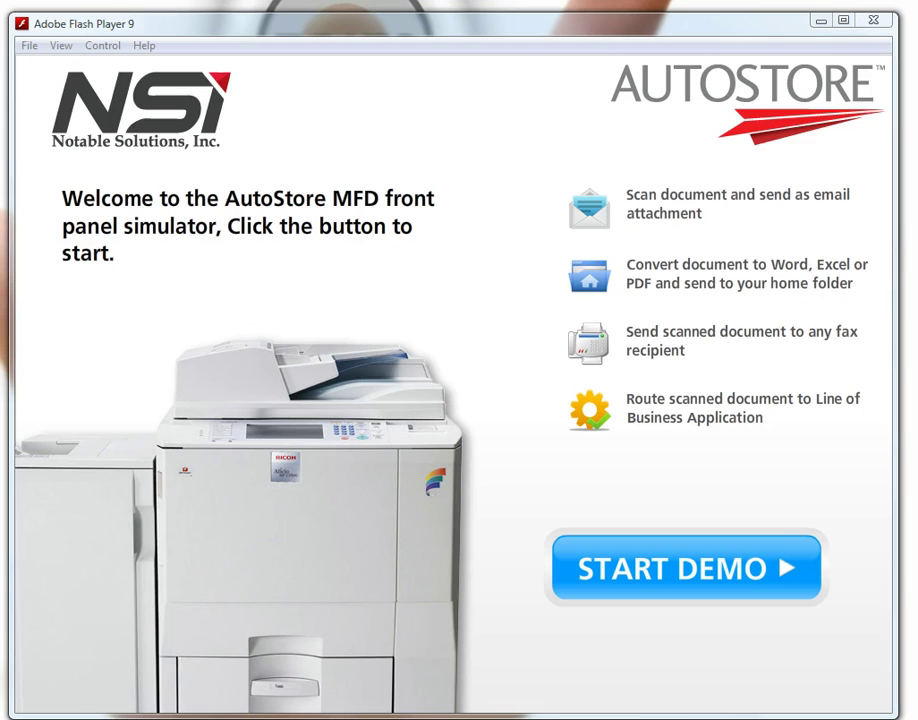
Step: Start the MFD front panel simulator demo and open the Scan to Email form
left_click(650, 576)
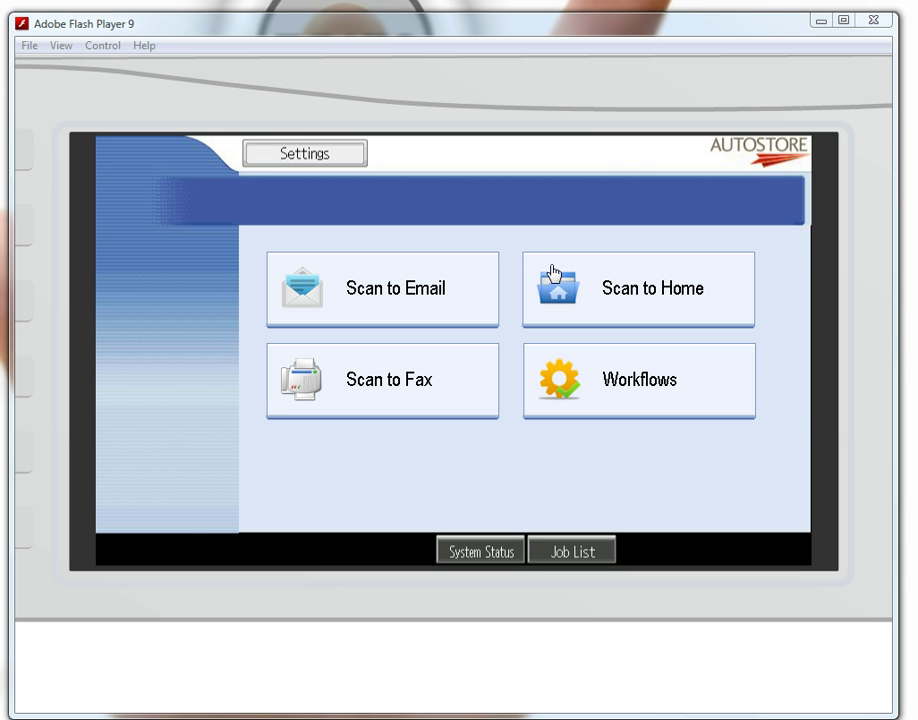
left_click(385, 290)
left_click(385, 290)
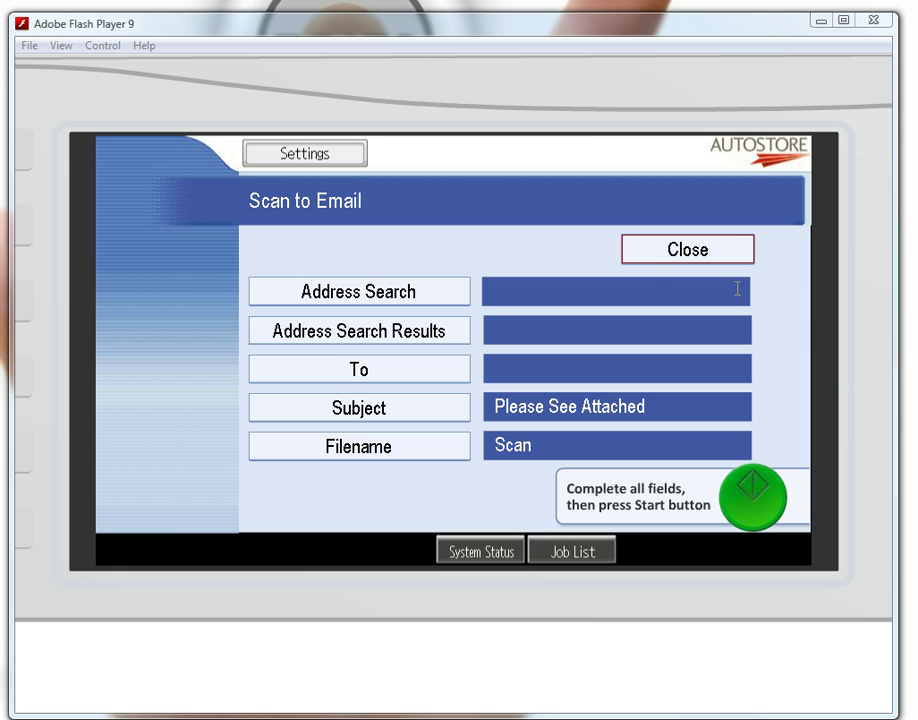
Step: Search the address book for "ab" and choose the seventh listed e-mail address as the recipient
left_click(627, 293)
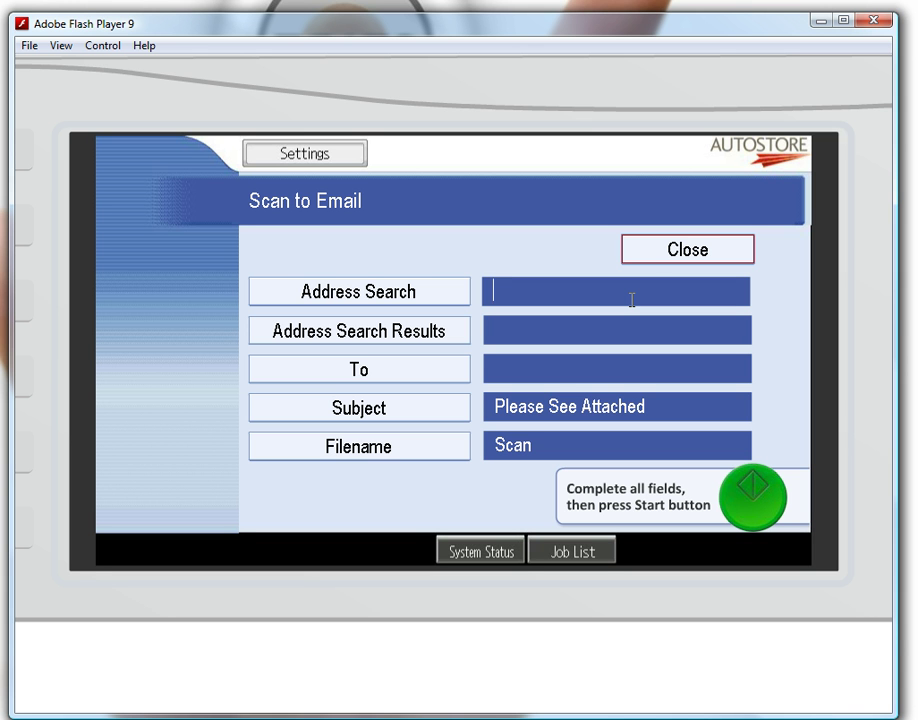
type("ab")
double_click(500, 290)
left_click(450, 331)
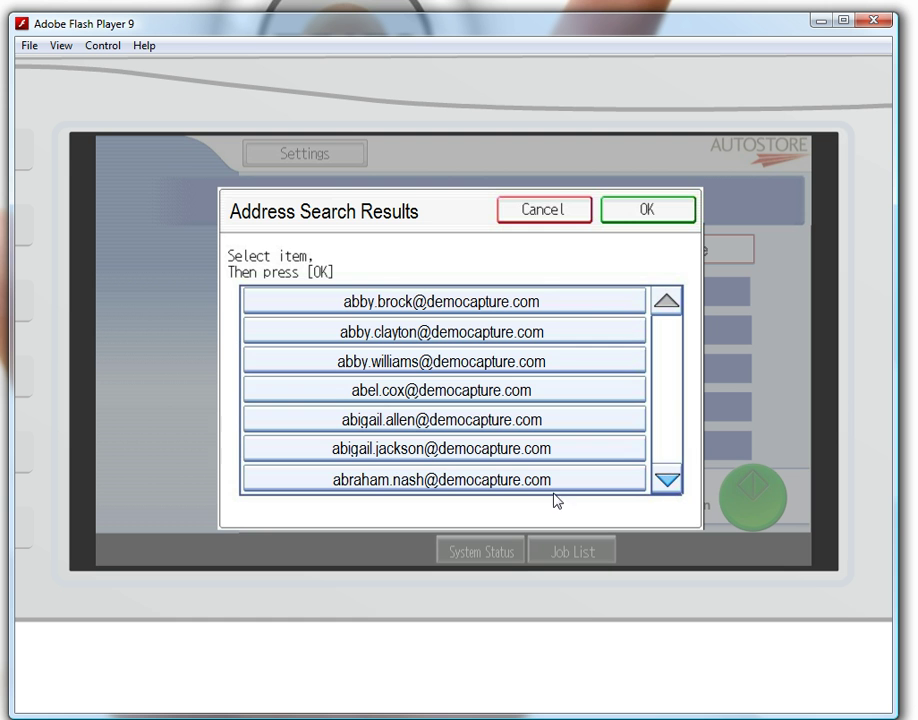
left_click(465, 487)
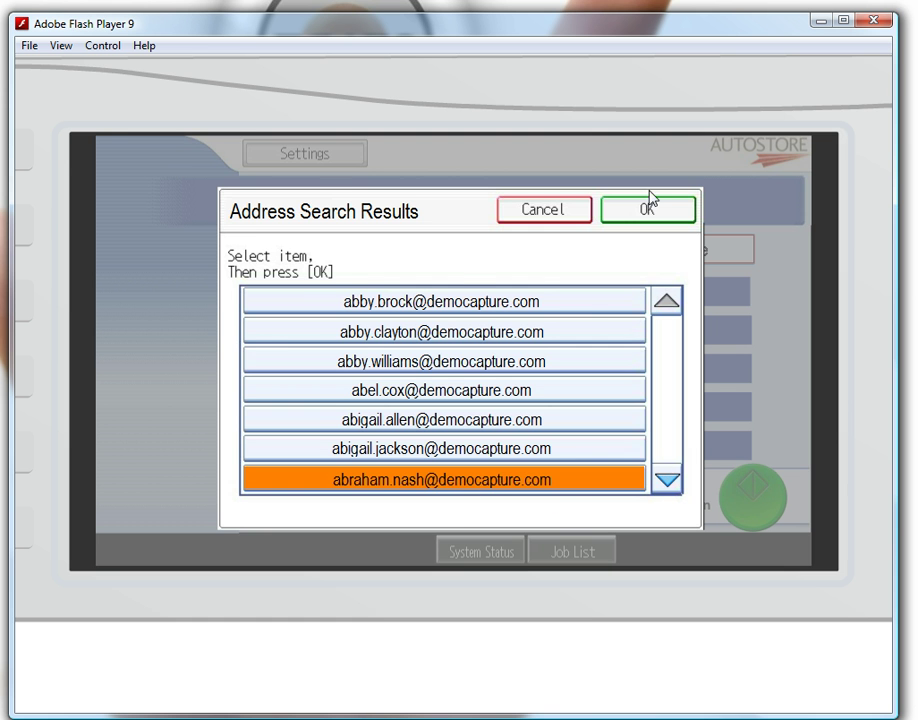
left_click(650, 207)
Step: Check the full recipient e-mail address in the To field
left_click(529, 370)
key("ctrl+v")
left_click_drag(516, 366, 437, 385)
left_click(529, 369)
left_click_drag(700, 368, 659, 400)
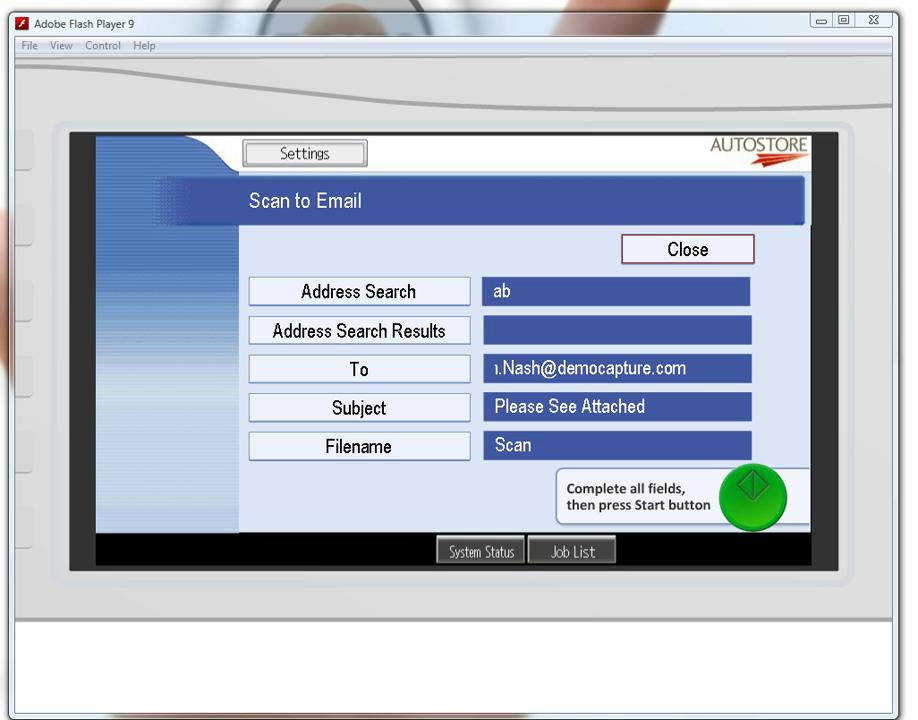
Step: Replace the e-mail subject with "Receipts", the person's first name and "July 2010"
left_click(401, 418)
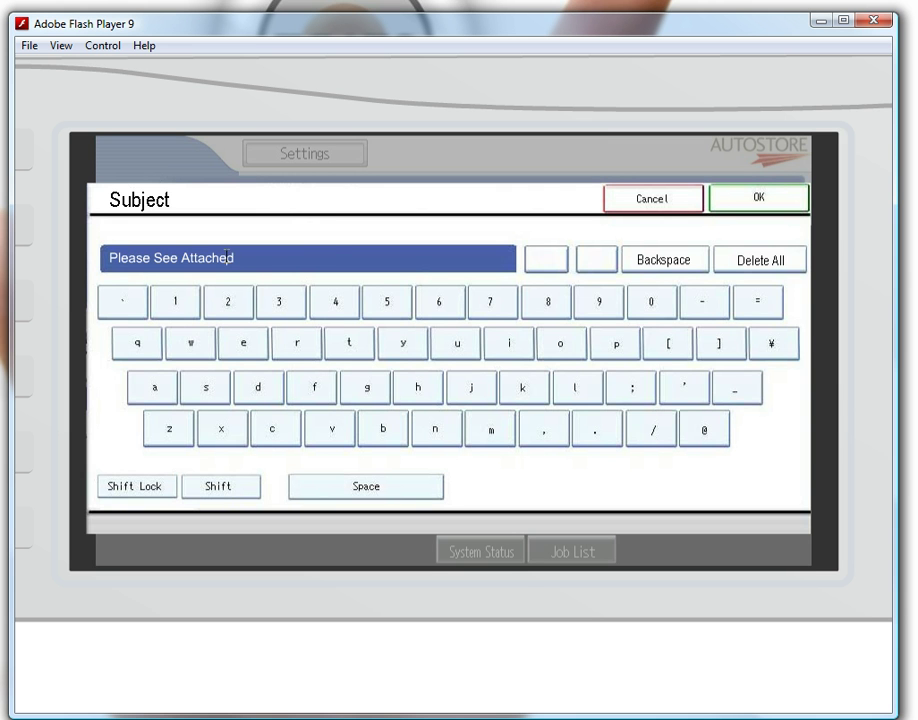
key("BackSpace")
key("BackSpace")
key("BackSpace")
key("BackSpace")
key("BackSpace")
key("BackSpace")
key("BackSpace")
key("BackSpace")
key("BackSpace")
key("BackSpace")
key("BackSpace")
key("BackSpace")
key("BackSpace")
key("BackSpace")
key("BackSpace")
key("BackSpace")
key("BackSpace")
key("BackSpace")
key("BackSpace")
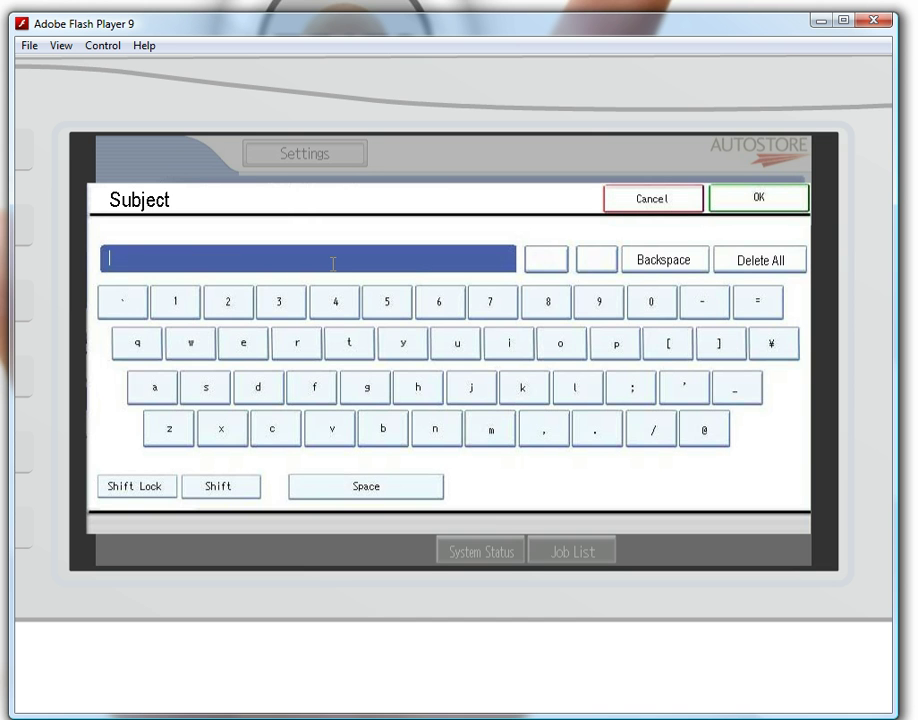
type("Ce")
key("BackSpace")
key("BackSpace")
type("Receipts Thierry")
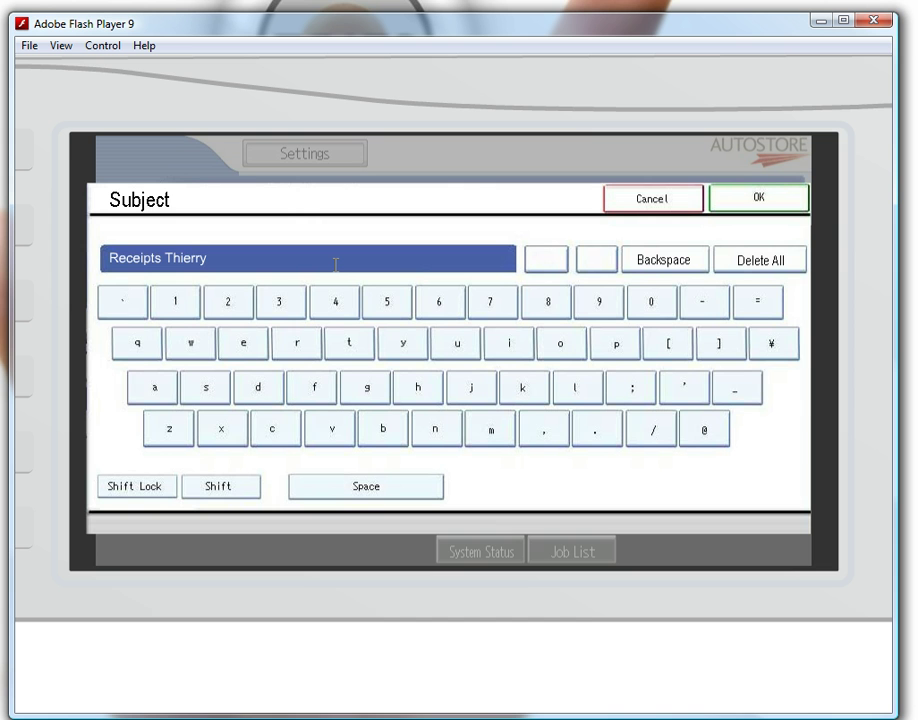
type(" July 2010")
left_click(755, 199)
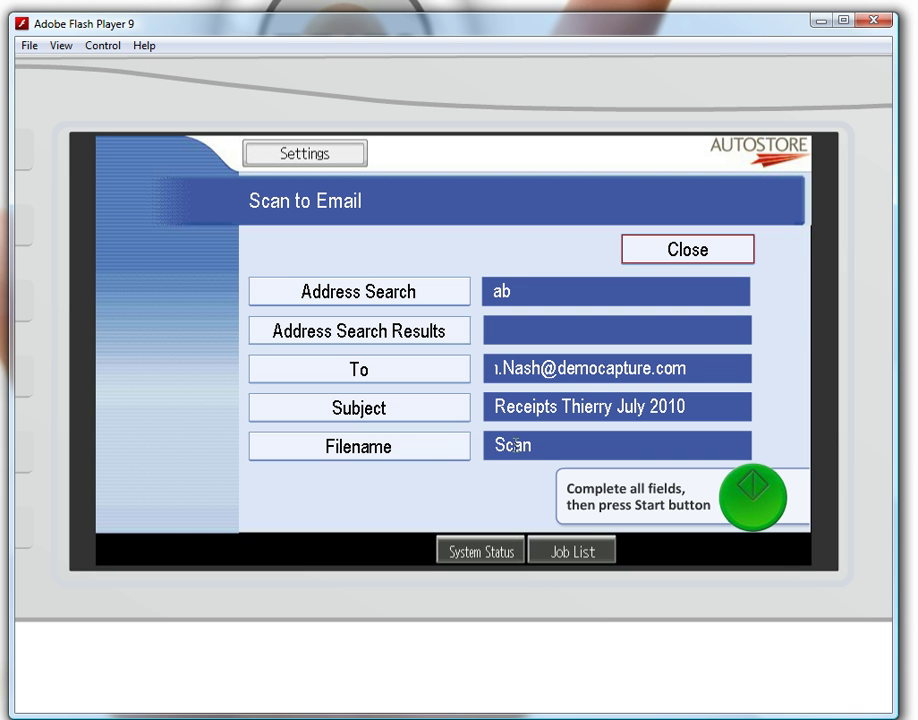
Step: Set the scan's filename to "Receipts", the person's first name and "July 2010", and start the scan
left_click_drag(596, 444, 422, 436)
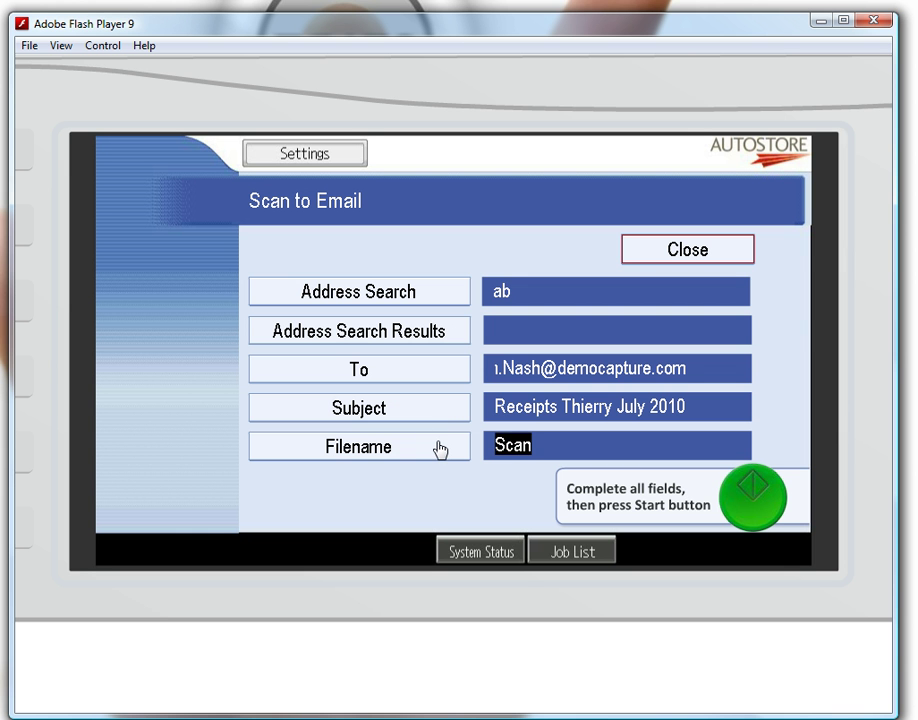
type("Receipts Thioerr")
key("BackSpace")
key("BackSpace")
key("BackSpace")
key("BackSpace")
type("erry")
type(" July 2")
type("021")
key("BackSpace")
key("BackSpace")
type("10")
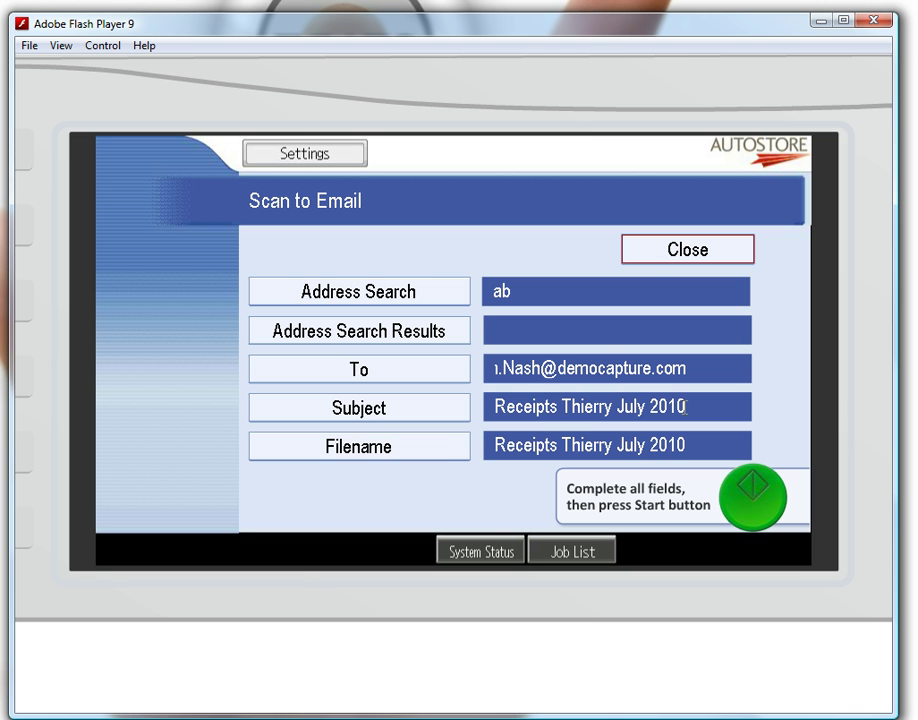
left_click(753, 497)
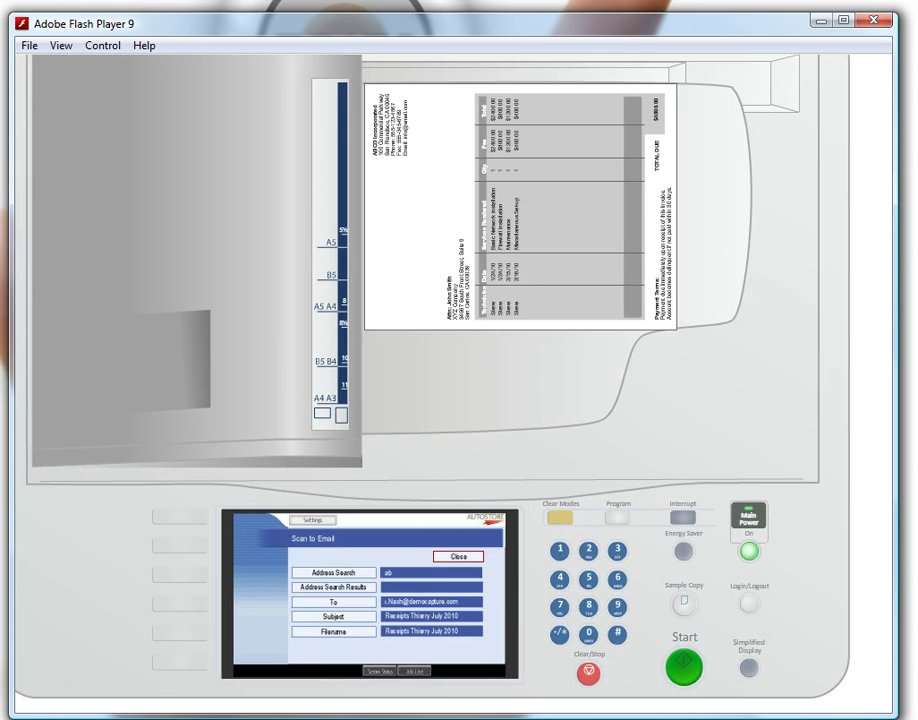